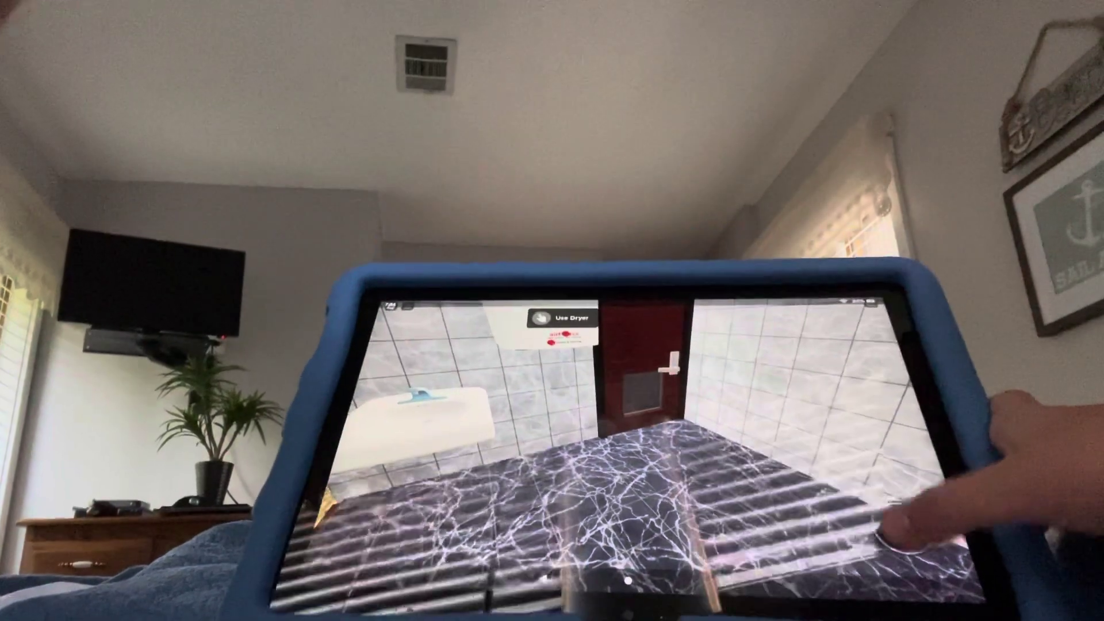
Tilt the camera down toward the restroom floor on the way out to the baseplate.
{"action": "left_click_drag", "start_coordinate": [900, 518], "coordinate": [924, 469]}
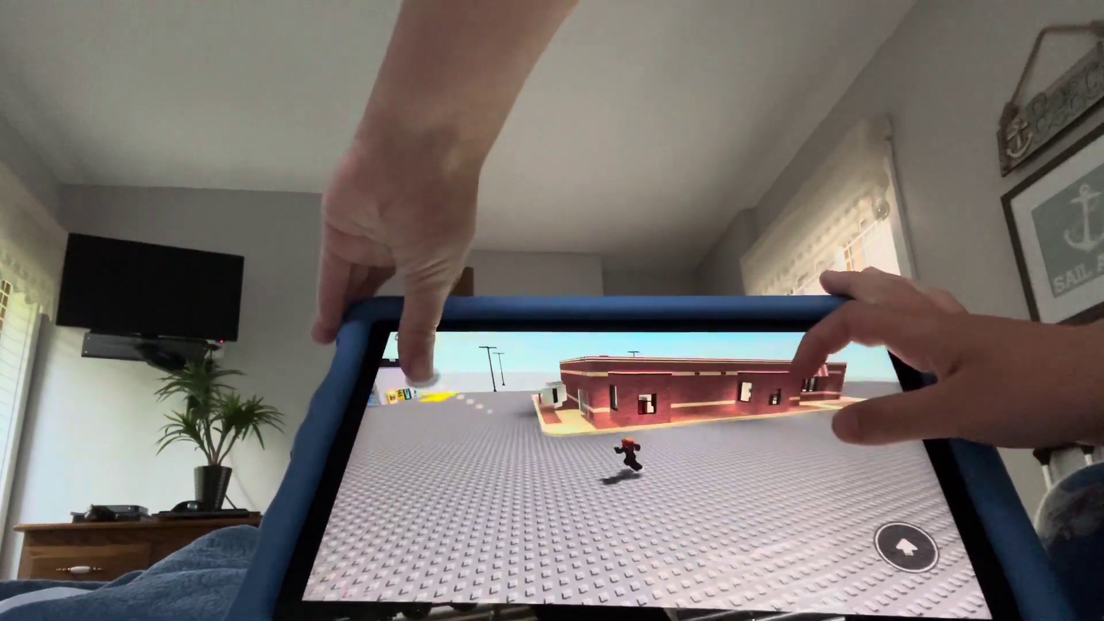
Run up to the brick building and pan the view around its two dryers and room.
{"action": "mouse_move", "coordinate": [418, 375]}
{"action": "left_mouse_down"}
{"action": "mouse_move", "coordinate": [526, 338]}
{"action": "mouse_move", "coordinate": [502, 329]}
{"action": "mouse_move", "coordinate": [552, 369]}
{"action": "mouse_move", "coordinate": [518, 380]}
{"action": "mouse_move", "coordinate": [517, 369]}
{"action": "mouse_move", "coordinate": [522, 406]}
{"action": "mouse_move", "coordinate": [537, 381]}
{"action": "mouse_move", "coordinate": [468, 399]}
{"action": "mouse_move", "coordinate": [496, 373]}
{"action": "mouse_move", "coordinate": [469, 356]}
{"action": "left_mouse_up"}
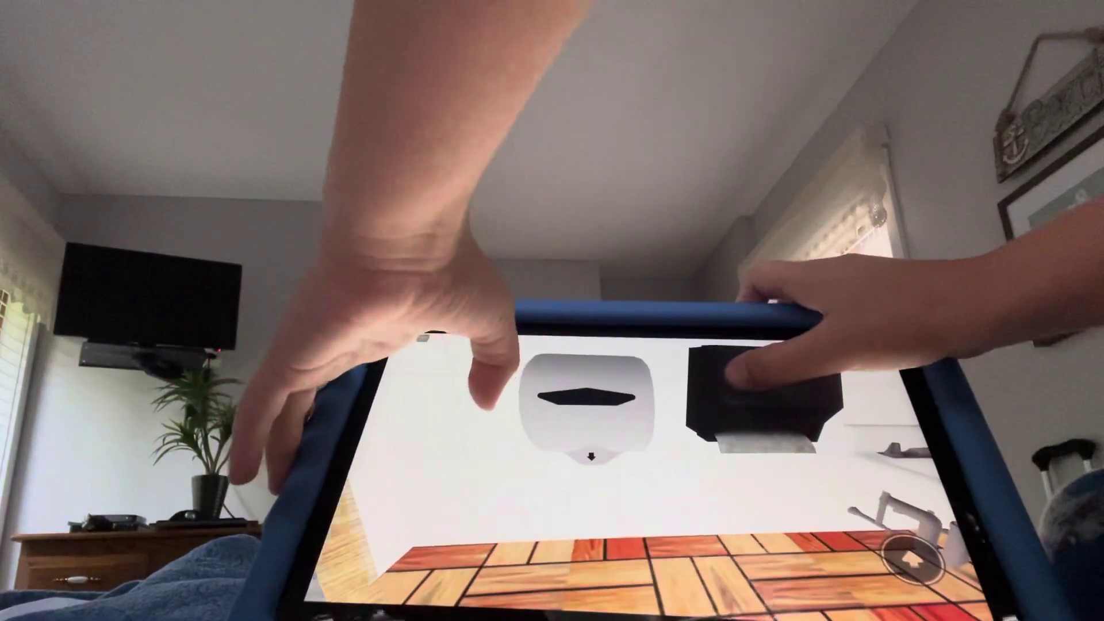
{"action": "mouse_move", "coordinate": [522, 392]}
{"action": "left_mouse_down"}
{"action": "mouse_move", "coordinate": [501, 422]}
{"action": "mouse_move", "coordinate": [467, 414]}
{"action": "mouse_move", "coordinate": [464, 441]}
{"action": "mouse_move", "coordinate": [536, 427]}
{"action": "left_mouse_up"}
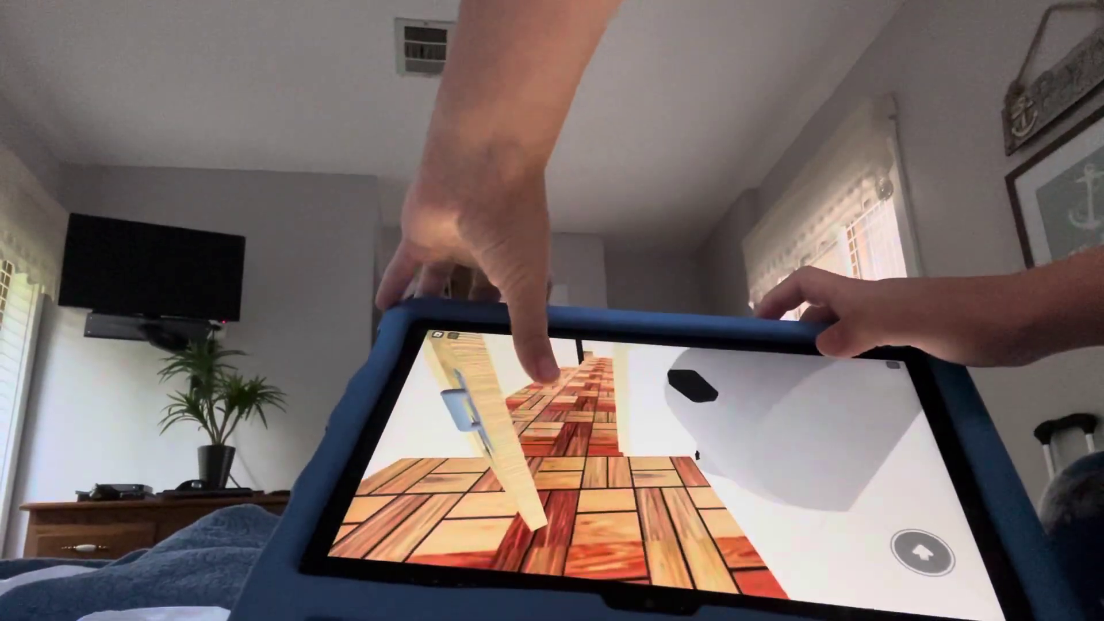
{"action": "mouse_move", "coordinate": [484, 380]}
{"action": "left_mouse_down"}
{"action": "mouse_move", "coordinate": [474, 357]}
{"action": "mouse_move", "coordinate": [530, 333]}
{"action": "mouse_move", "coordinate": [530, 320]}
{"action": "mouse_move", "coordinate": [470, 388]}
{"action": "mouse_move", "coordinate": [529, 382]}
{"action": "mouse_move", "coordinate": [530, 358]}
{"action": "mouse_move", "coordinate": [475, 372]}
{"action": "left_mouse_up"}
Turn onto the street and walk to the 'Introducing Windows 10' storefront.
{"action": "mouse_move", "coordinate": [496, 415]}
{"action": "left_mouse_down"}
{"action": "mouse_move", "coordinate": [535, 380]}
{"action": "mouse_move", "coordinate": [468, 321]}
{"action": "mouse_move", "coordinate": [488, 349]}
{"action": "left_mouse_up"}
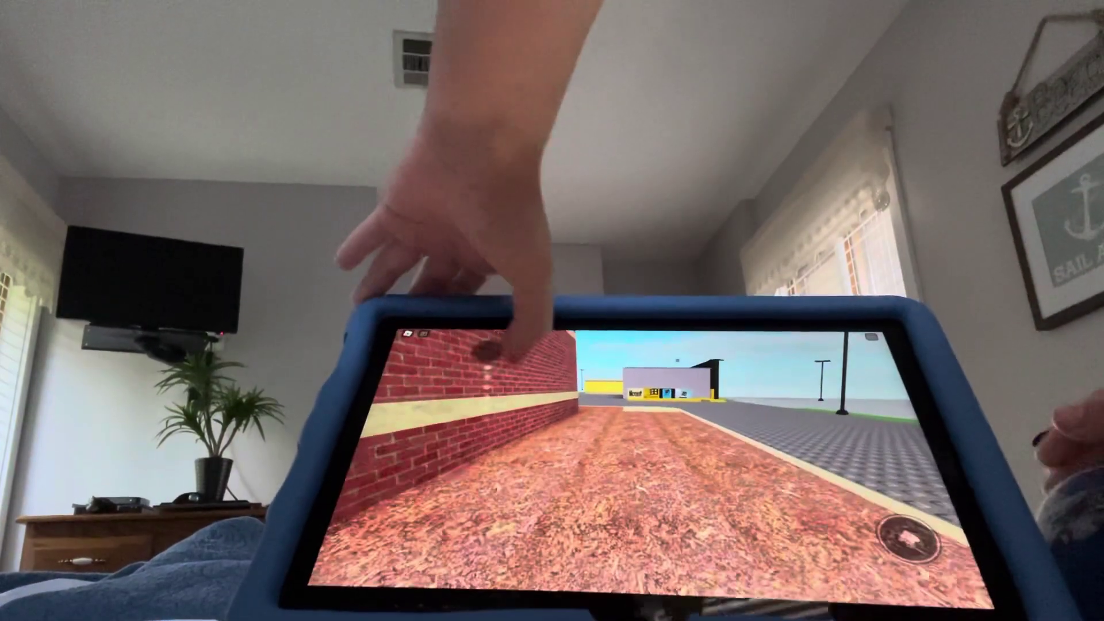
{"action": "left_click_drag", "start_coordinate": [556, 350], "coordinate": [571, 362]}
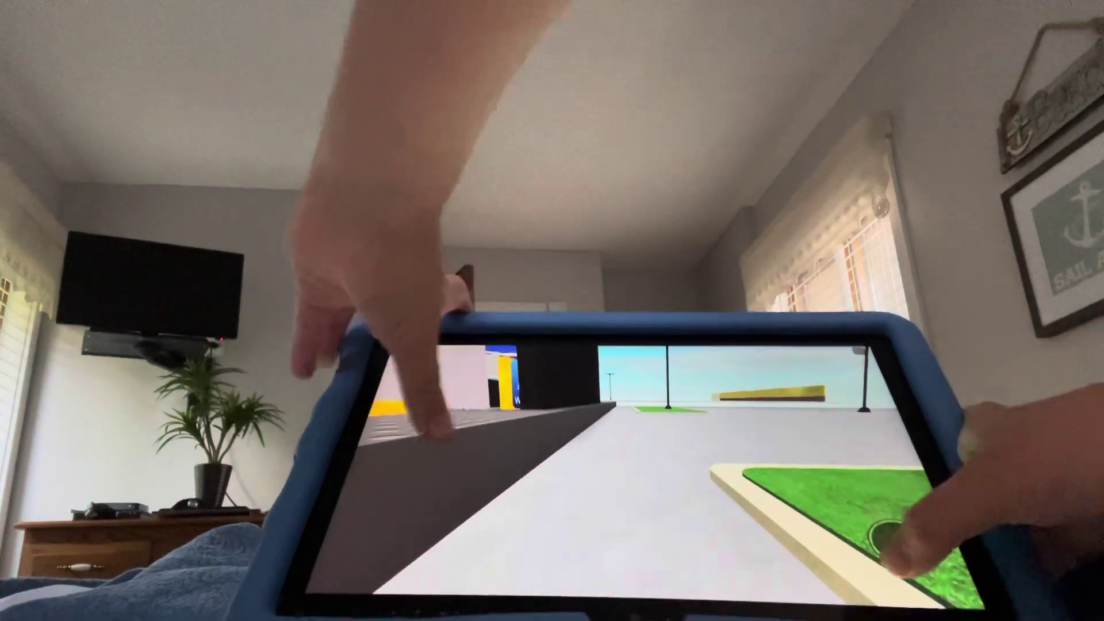
{"action": "left_click_drag", "start_coordinate": [901, 544], "coordinate": [901, 528]}
{"action": "mouse_move", "coordinate": [470, 345]}
{"action": "left_mouse_down"}
{"action": "mouse_move", "coordinate": [395, 420]}
{"action": "mouse_move", "coordinate": [412, 420]}
{"action": "left_mouse_up"}
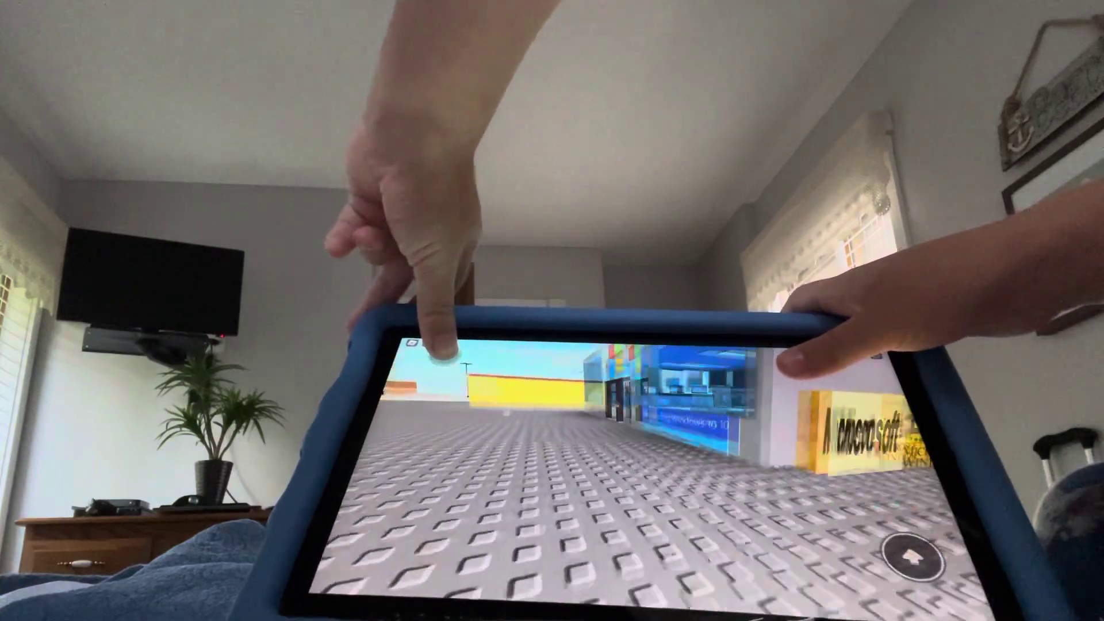
{"action": "mouse_move", "coordinate": [442, 350]}
{"action": "left_mouse_down"}
{"action": "mouse_move", "coordinate": [474, 342]}
{"action": "mouse_move", "coordinate": [535, 361]}
{"action": "left_mouse_up"}
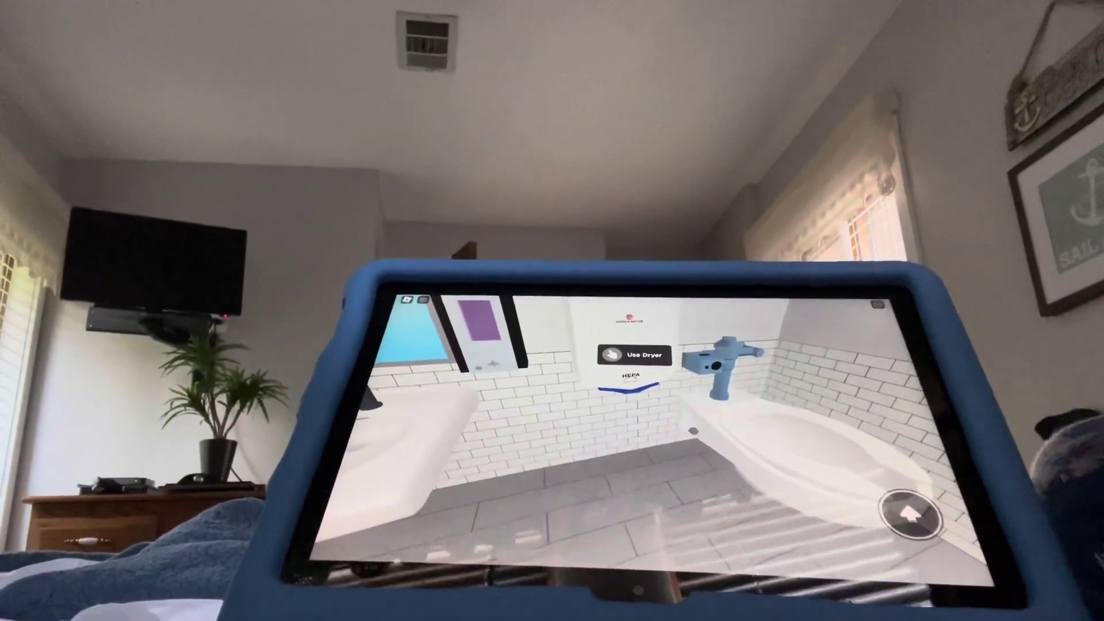
Switch on the HEPA hand dryer, then open the restroom door and walk out.
{"action": "left_click", "coordinate": [612, 355]}
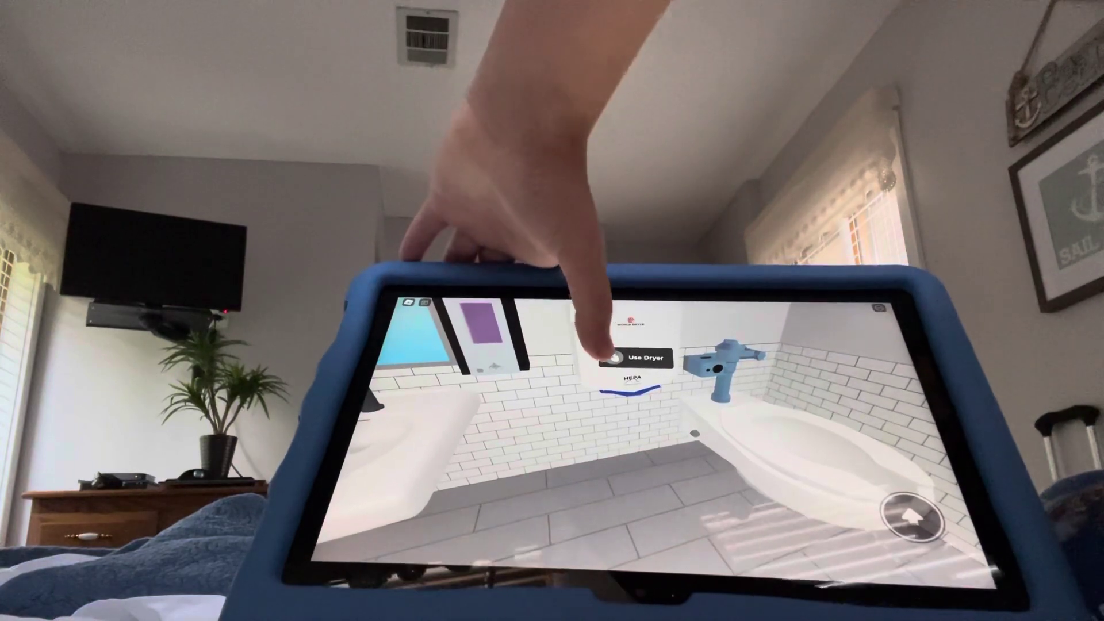
{"action": "mouse_move", "coordinate": [615, 309]}
{"action": "left_mouse_down"}
{"action": "mouse_move", "coordinate": [661, 308]}
{"action": "mouse_move", "coordinate": [629, 320]}
{"action": "mouse_move", "coordinate": [859, 388]}
{"action": "left_mouse_up"}
{"action": "left_click", "coordinate": [759, 302]}
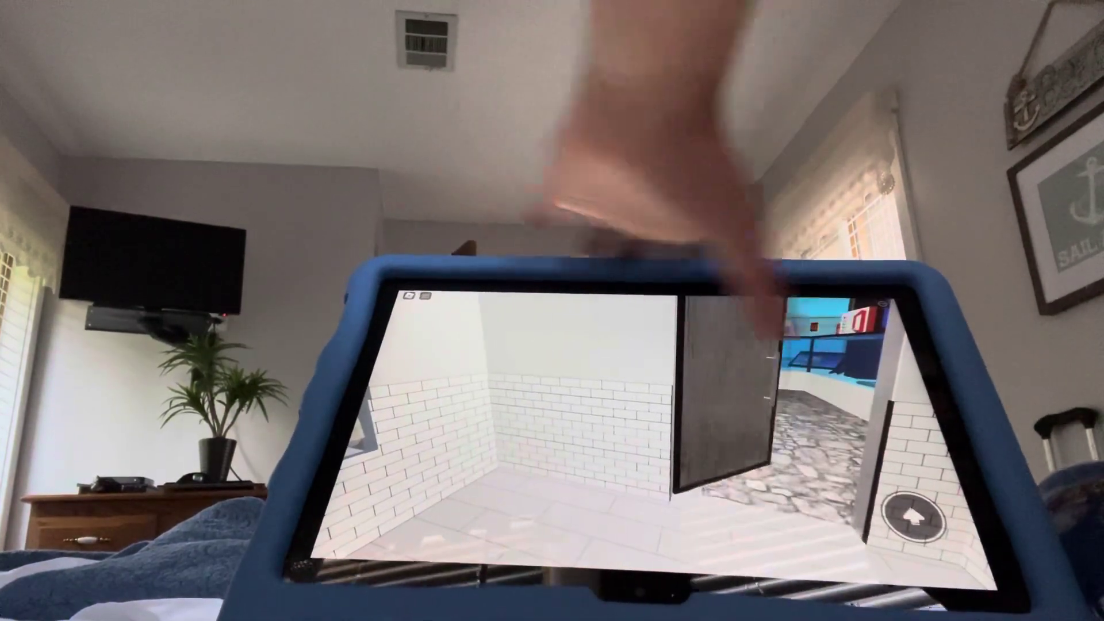
{"action": "mouse_move", "coordinate": [501, 335]}
{"action": "left_mouse_down"}
{"action": "mouse_move", "coordinate": [456, 308]}
{"action": "mouse_move", "coordinate": [547, 330]}
{"action": "mouse_move", "coordinate": [525, 333]}
{"action": "left_mouse_up"}
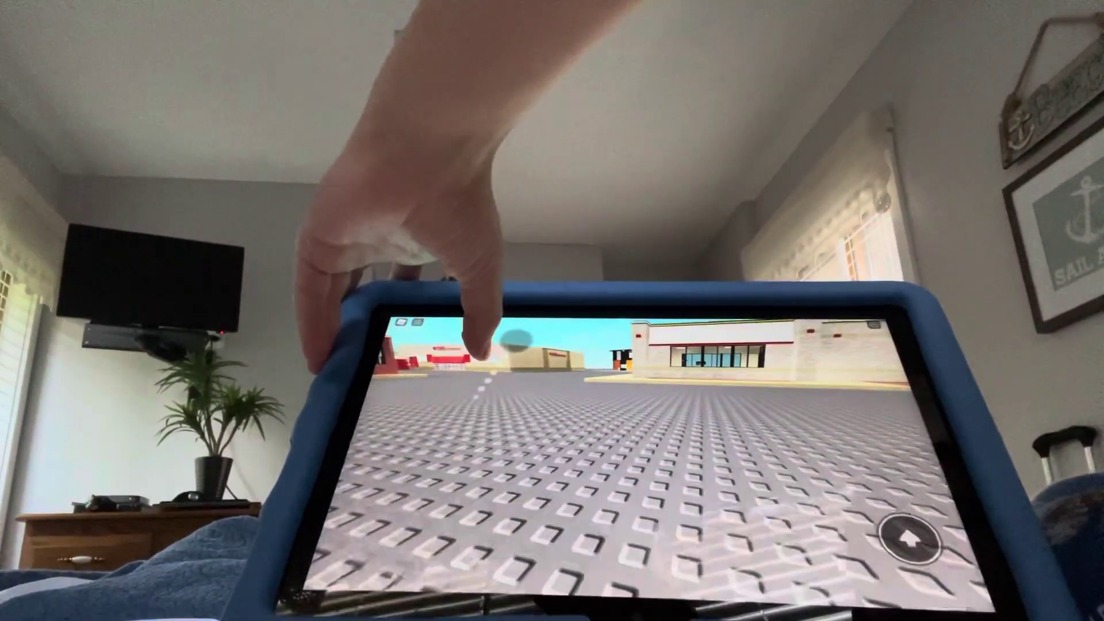
Cross the baseplate past the Windows sign and white storefront toward the Subway sign.
{"action": "left_click_drag", "start_coordinate": [492, 369], "coordinate": [470, 406]}
{"action": "left_click_drag", "start_coordinate": [741, 354], "coordinate": [811, 345]}
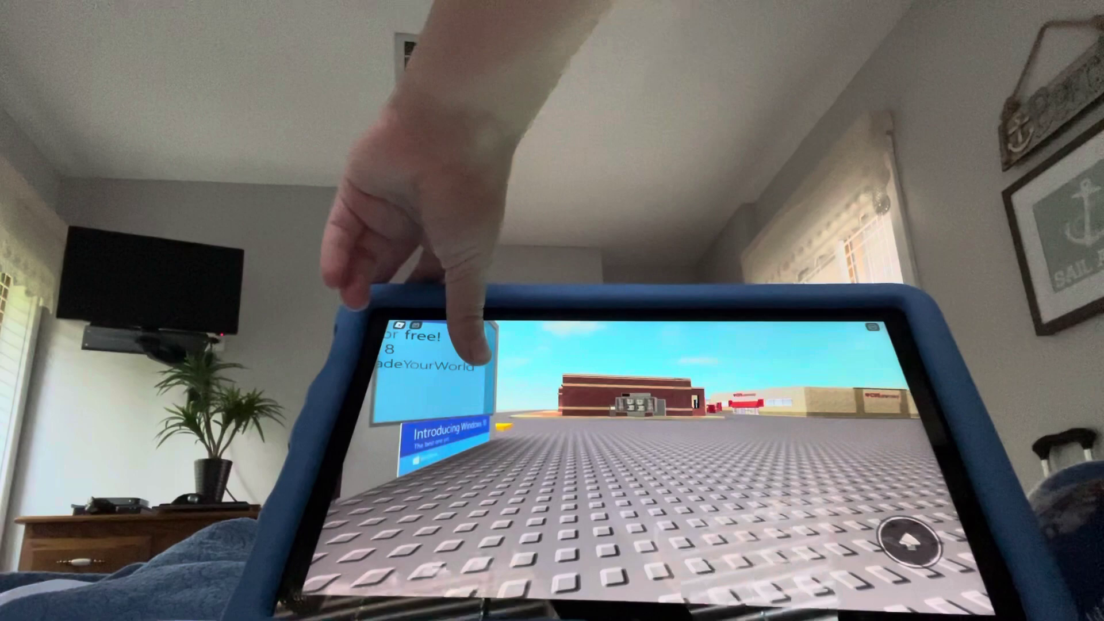
{"action": "left_click_drag", "start_coordinate": [476, 384], "coordinate": [450, 414]}
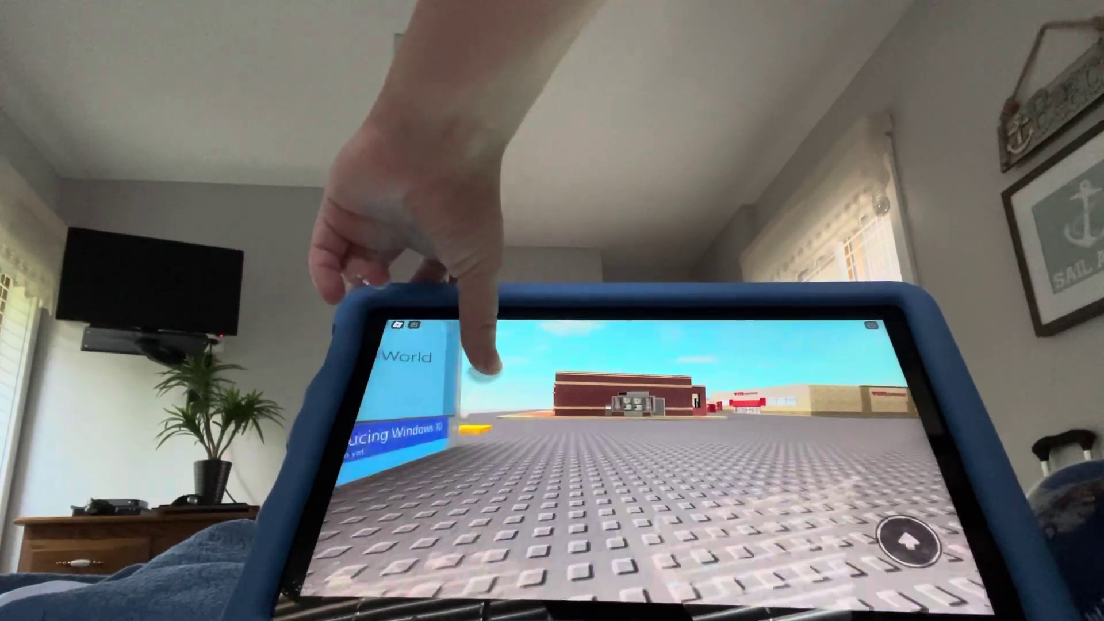
{"action": "left_click_drag", "start_coordinate": [850, 357], "coordinate": [863, 382]}
{"action": "left_click_drag", "start_coordinate": [468, 358], "coordinate": [444, 345]}
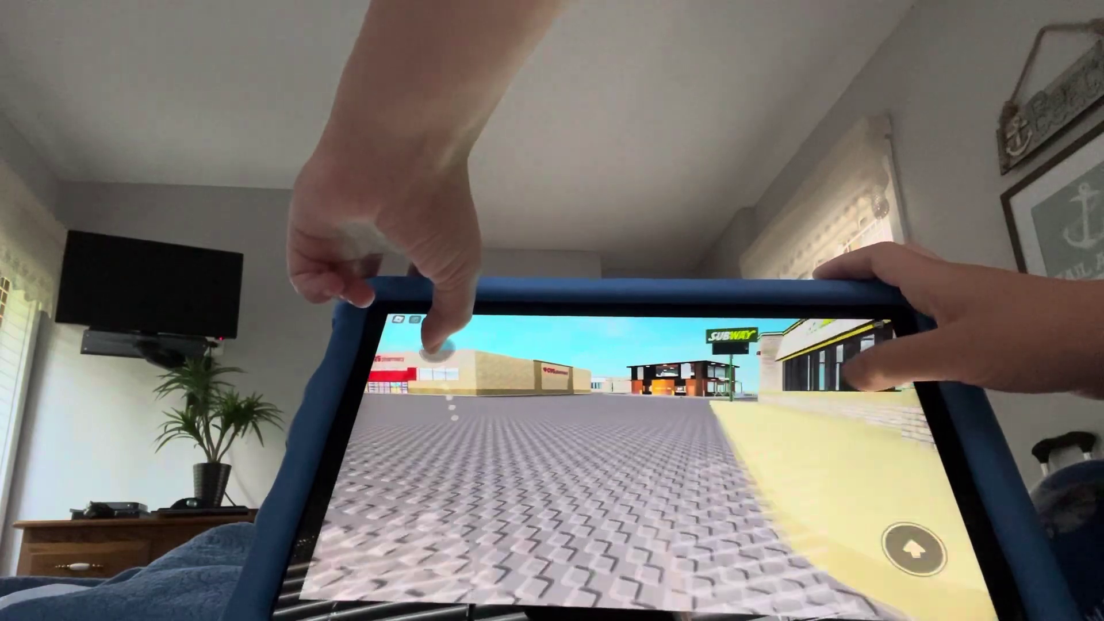
{"action": "left_click_drag", "start_coordinate": [853, 371], "coordinate": [897, 354]}
{"action": "left_click_drag", "start_coordinate": [436, 349], "coordinate": [493, 349]}
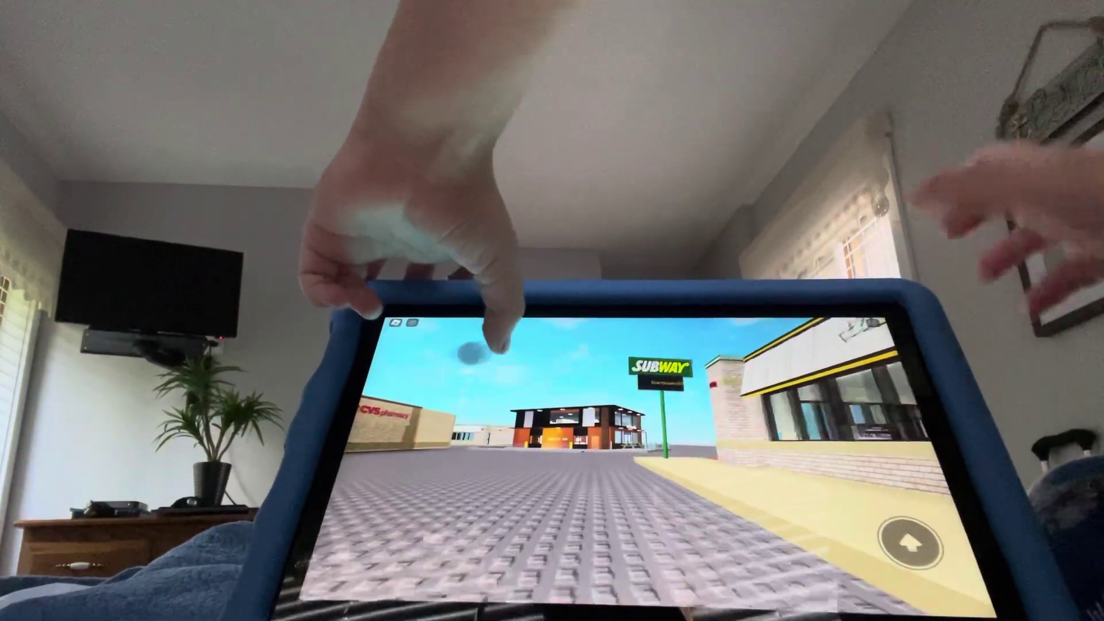
{"action": "left_click_drag", "start_coordinate": [813, 346], "coordinate": [811, 366]}
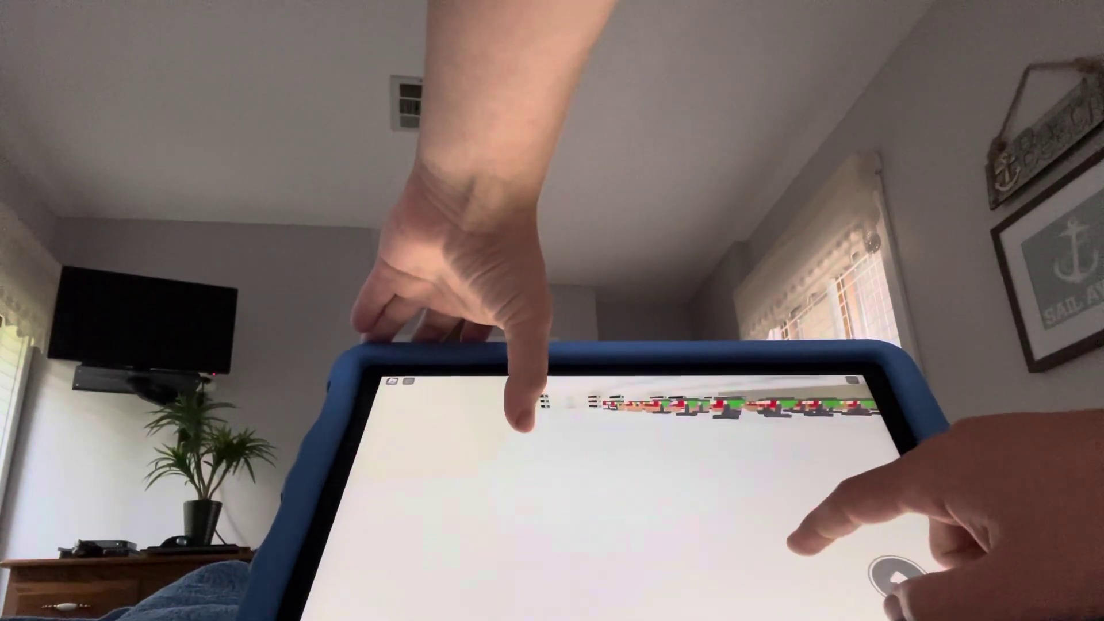
Pan across the row of objects, the yellow building and the parking-lot canopies.
{"action": "mouse_move", "coordinate": [522, 424]}
{"action": "left_mouse_down"}
{"action": "mouse_move", "coordinate": [528, 434]}
{"action": "mouse_move", "coordinate": [468, 392]}
{"action": "mouse_move", "coordinate": [552, 380]}
{"action": "mouse_move", "coordinate": [510, 367]}
{"action": "mouse_move", "coordinate": [530, 383]}
{"action": "mouse_move", "coordinate": [512, 370]}
{"action": "mouse_move", "coordinate": [507, 387]}
{"action": "mouse_move", "coordinate": [518, 382]}
{"action": "mouse_move", "coordinate": [504, 390]}
{"action": "mouse_move", "coordinate": [530, 366]}
{"action": "mouse_move", "coordinate": [543, 369]}
{"action": "left_mouse_up"}
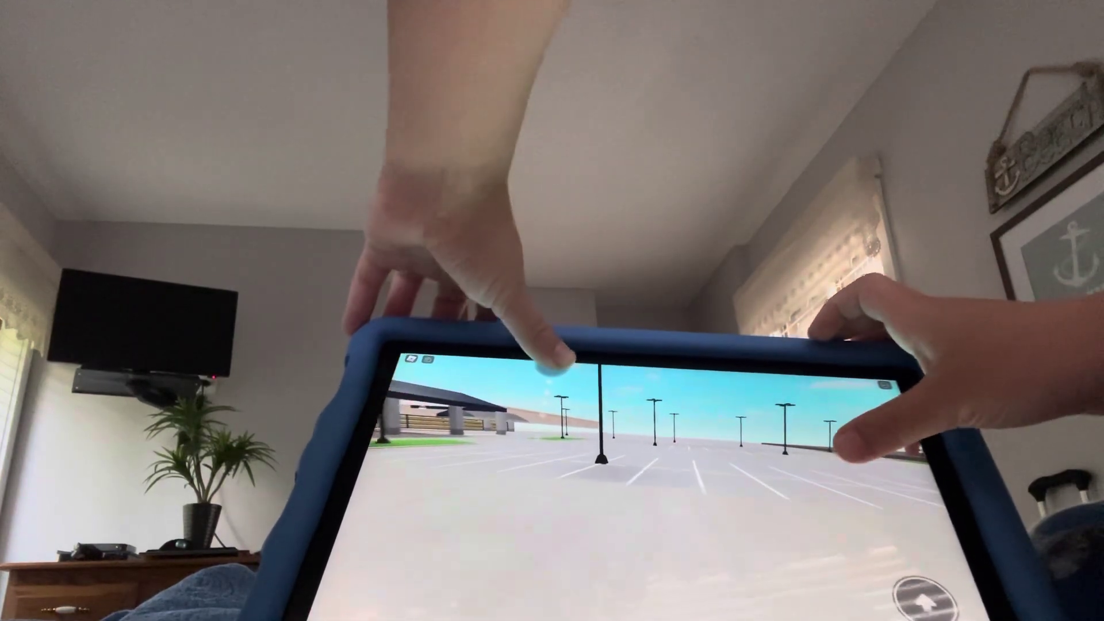
{"action": "mouse_move", "coordinate": [562, 372]}
{"action": "left_mouse_down"}
{"action": "mouse_move", "coordinate": [537, 365]}
{"action": "mouse_move", "coordinate": [559, 379]}
{"action": "left_mouse_up"}
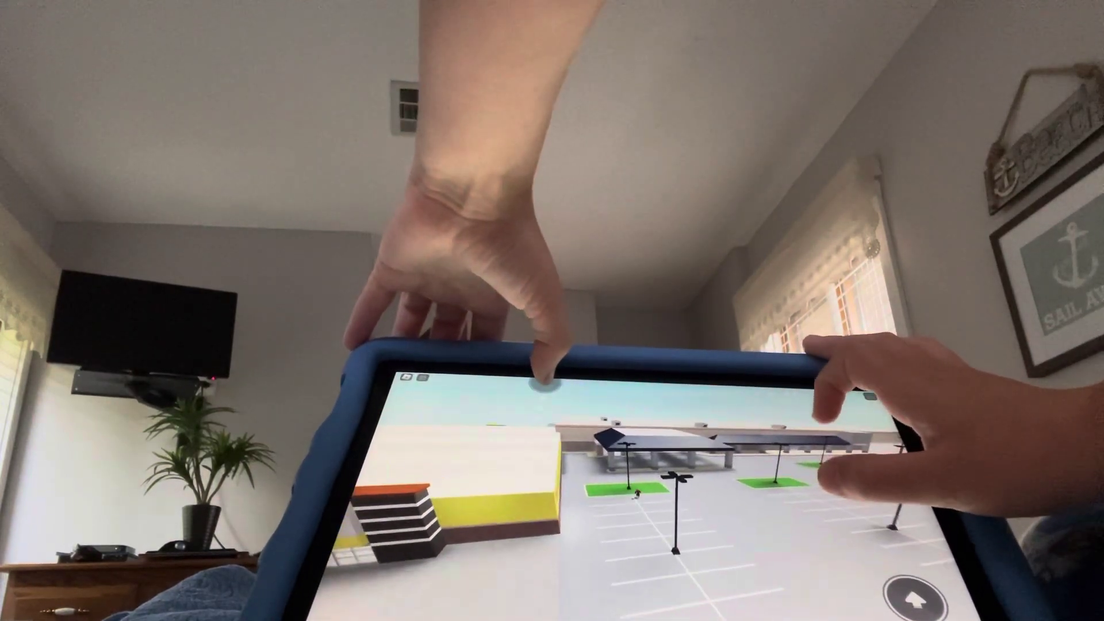
{"action": "mouse_move", "coordinate": [540, 385]}
{"action": "left_mouse_down"}
{"action": "mouse_move", "coordinate": [505, 370]}
{"action": "mouse_move", "coordinate": [497, 379]}
{"action": "mouse_move", "coordinate": [554, 370]}
{"action": "mouse_move", "coordinate": [530, 369]}
{"action": "mouse_move", "coordinate": [530, 382]}
{"action": "mouse_move", "coordinate": [539, 392]}
{"action": "mouse_move", "coordinate": [547, 382]}
{"action": "mouse_move", "coordinate": [626, 393]}
{"action": "left_mouse_up"}
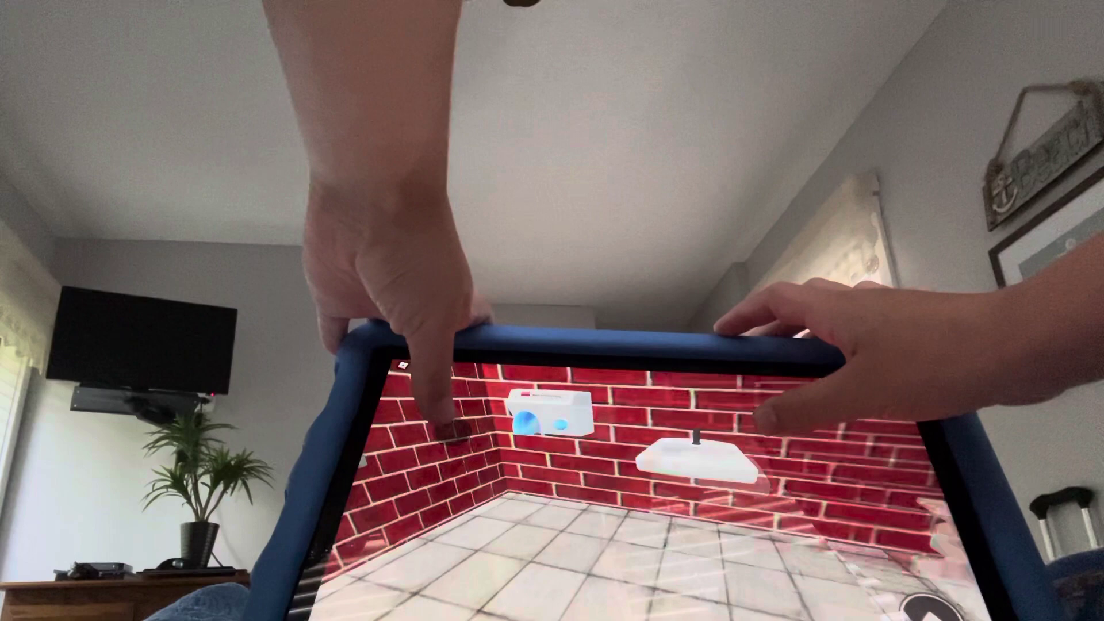
Approach the Dayton dryer, then turn past the light switch toward the restroom door.
{"action": "left_click_drag", "start_coordinate": [501, 440], "coordinate": [509, 427]}
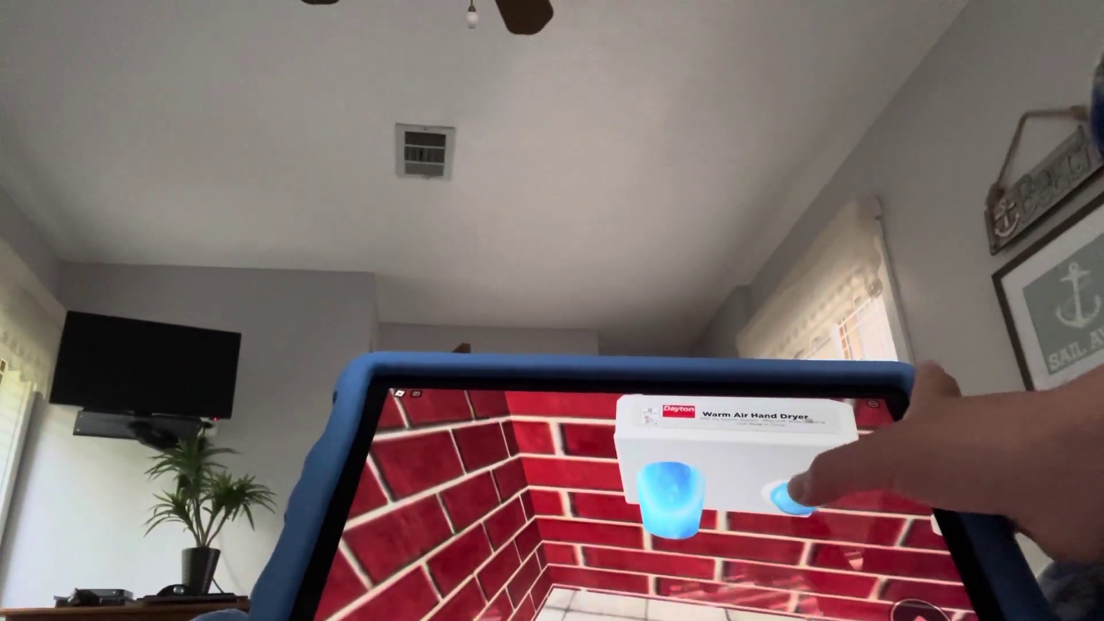
{"action": "left_click_drag", "start_coordinate": [815, 405], "coordinate": [788, 422]}
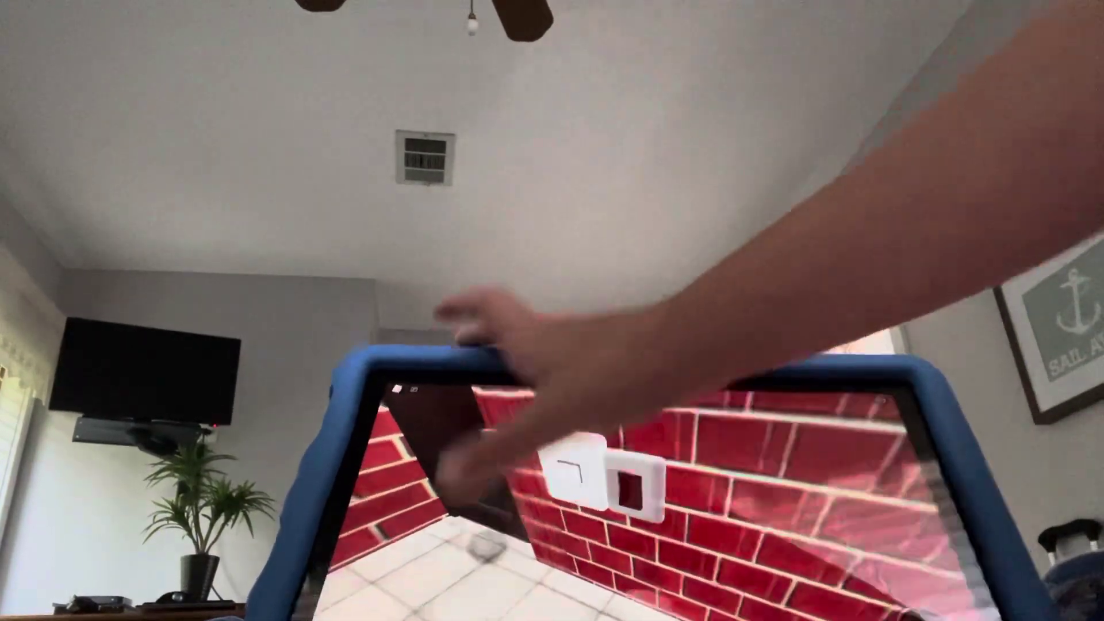
{"action": "left_click_drag", "start_coordinate": [501, 483], "coordinate": [630, 458]}
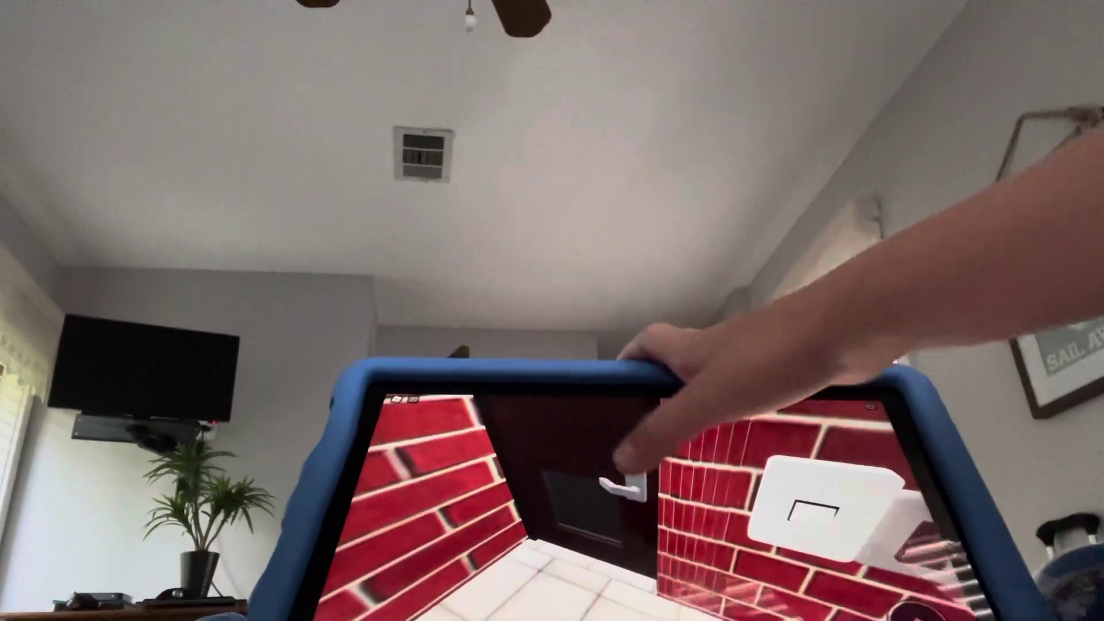